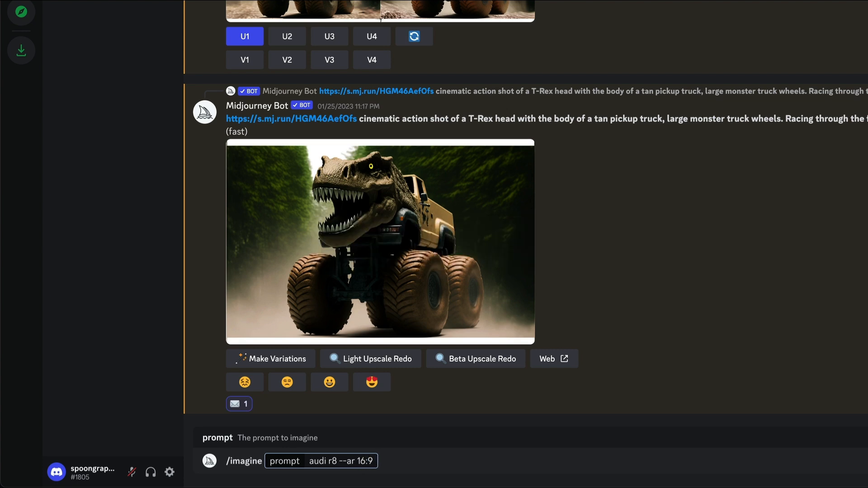
Submit the prepared prompt "audi r8 --ar 16:9" and preview the generated image grid at full size
{"action": "key", "text": "Return"}
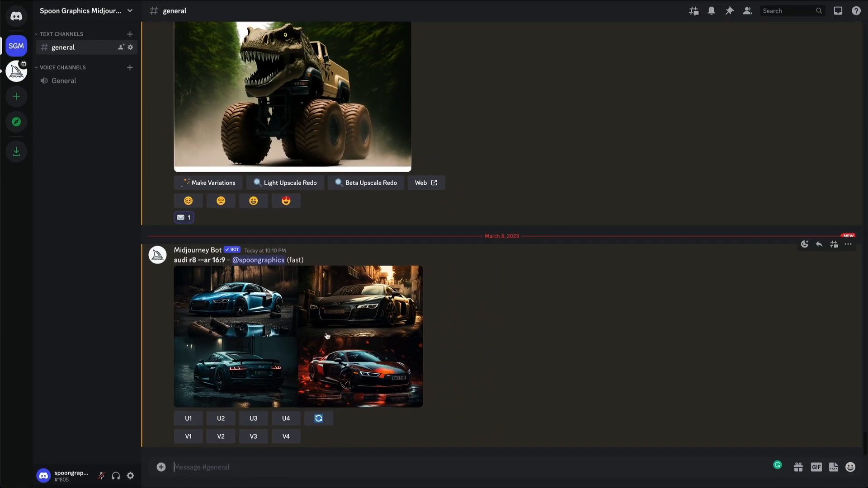
{"action": "left_click", "coordinate": [324, 330]}
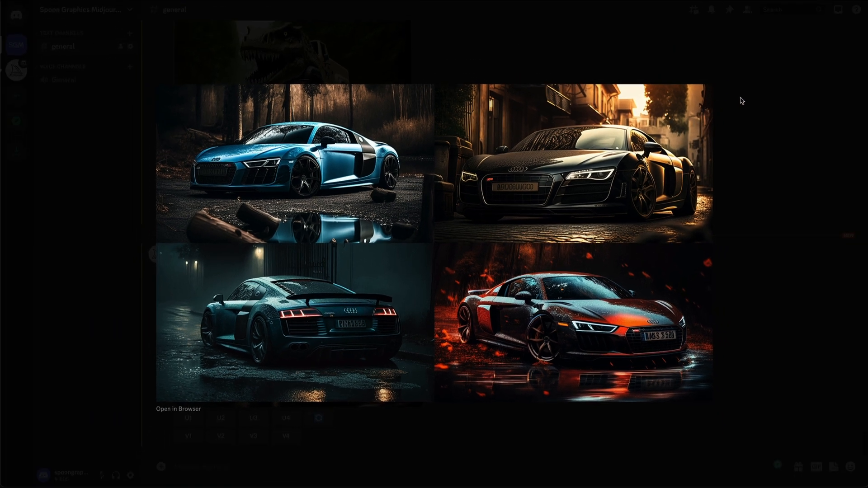
{"action": "left_click", "coordinate": [838, 61]}
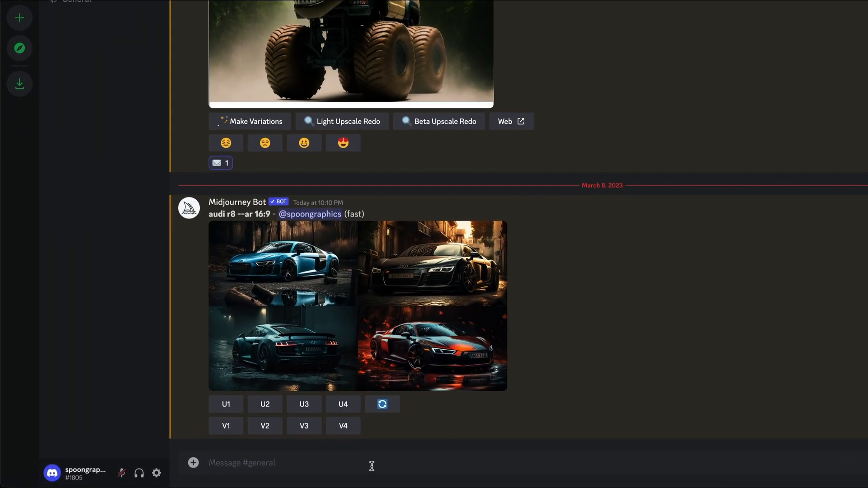
Generate images from the prompt "audi r8 shot on canon eos r5 --ar 16:9" and preview the grid at full size
{"action": "left_click", "coordinate": [310, 469]}
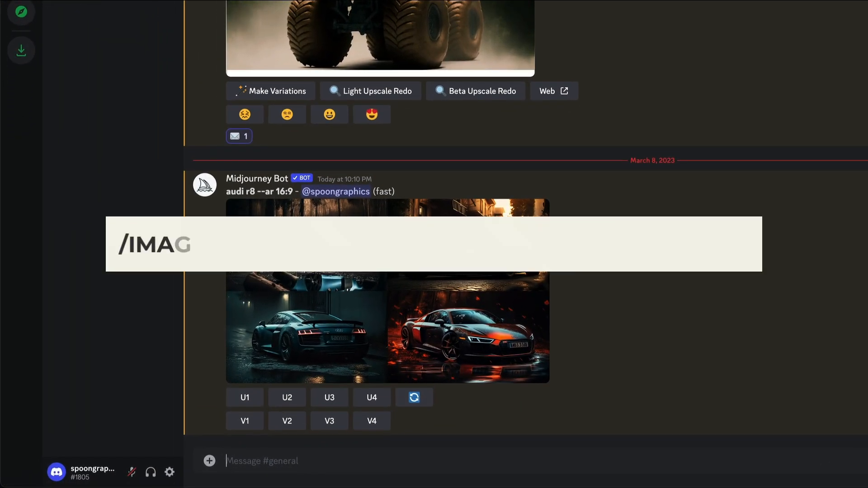
{"action": "type", "text": "/imagine"}
{"action": "key", "text": "Tab"}
{"action": "type", "text": "audi r8 shot on canon eos r5 --ar 16:9"}
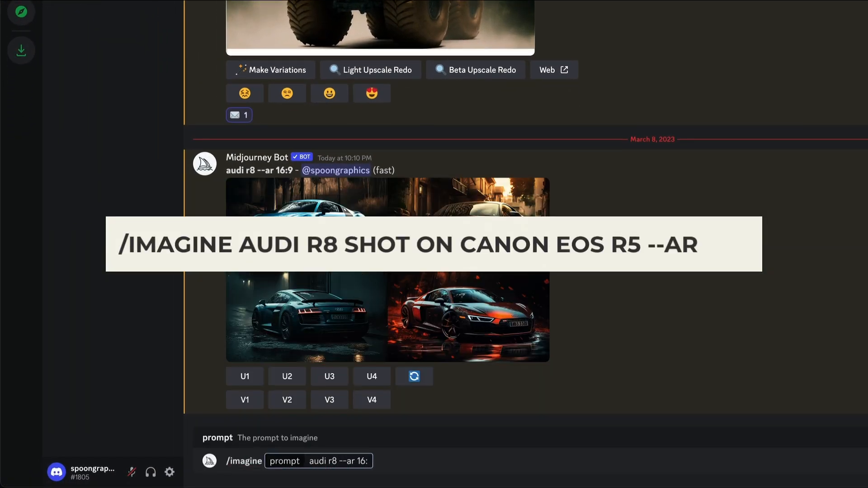
{"action": "key", "text": "Return"}
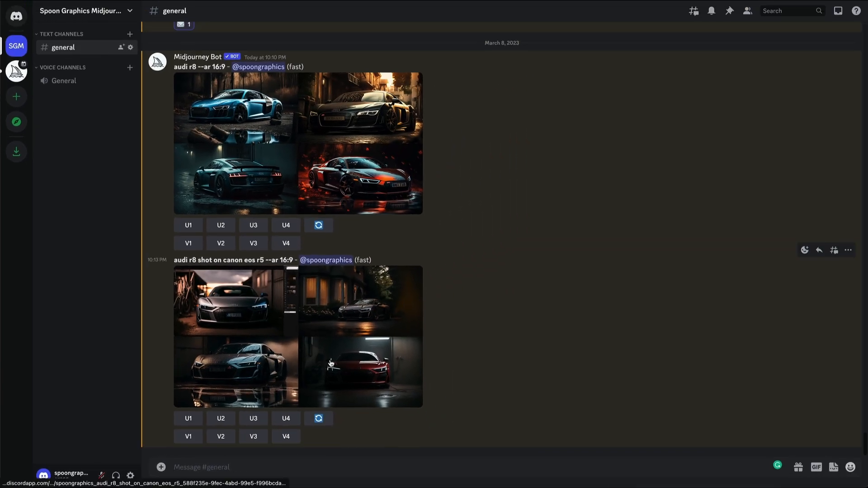
{"action": "left_click", "coordinate": [428, 369]}
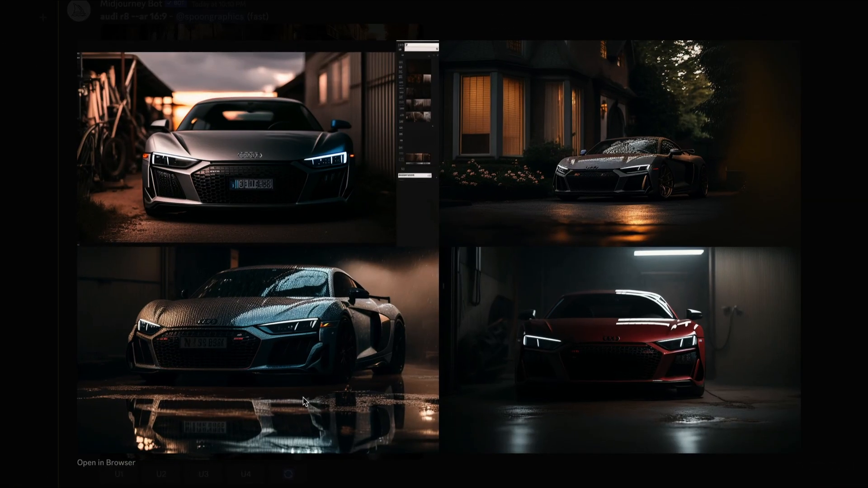
{"action": "left_click", "coordinate": [797, 357]}
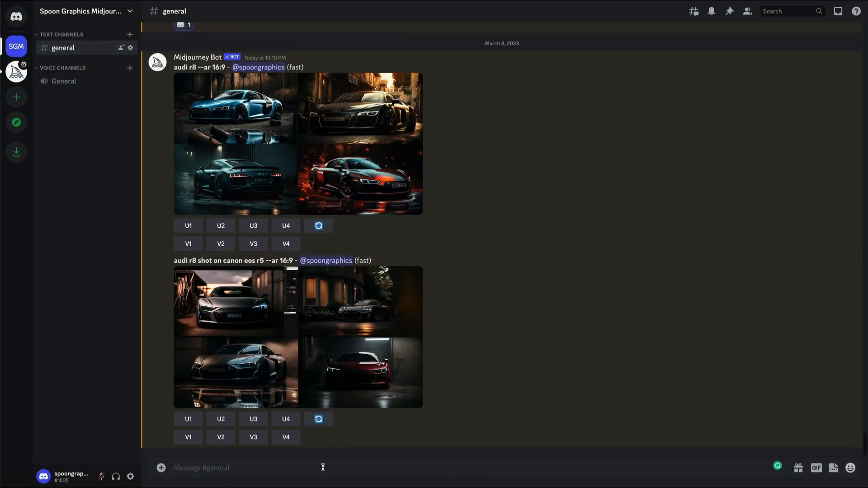
Generate and preview images for "audi r8 front side view shot on canon eos r5 80mm lens driving on a New York street with motion blur --ar 16:9"
{"action": "type", "text": "/imagi"}
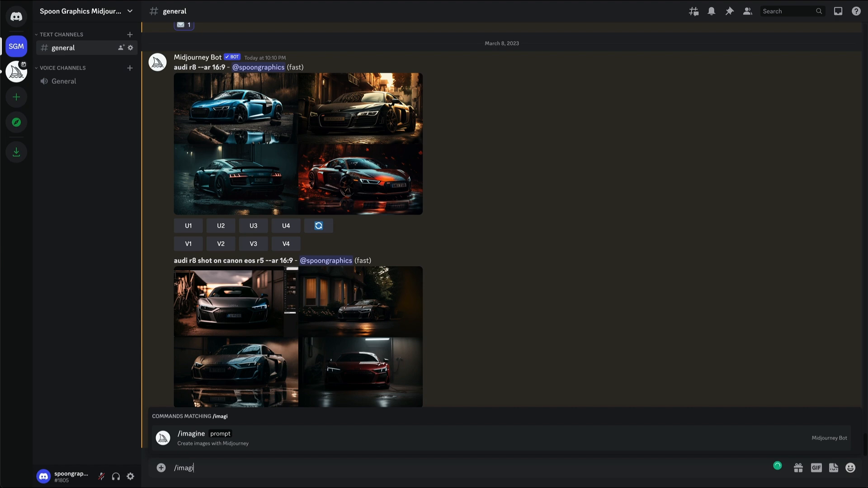
{"action": "key", "text": "Tab"}
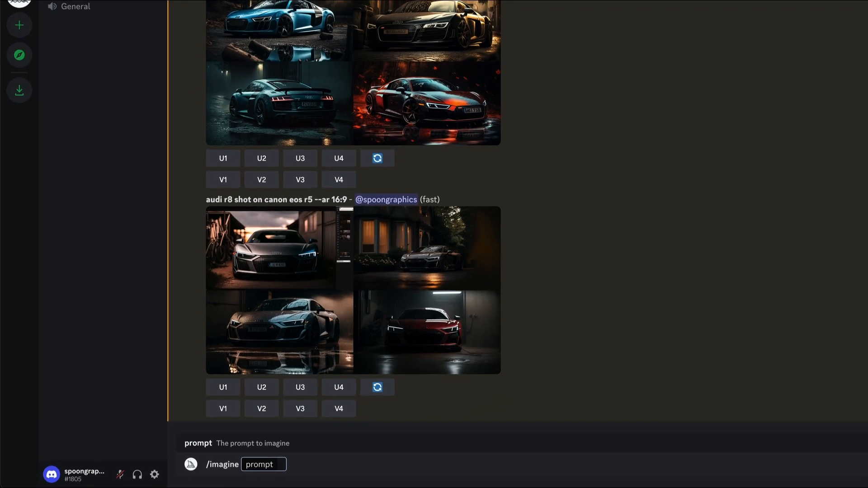
{"action": "type", "text": "audi r8 front side view shot on canon"}
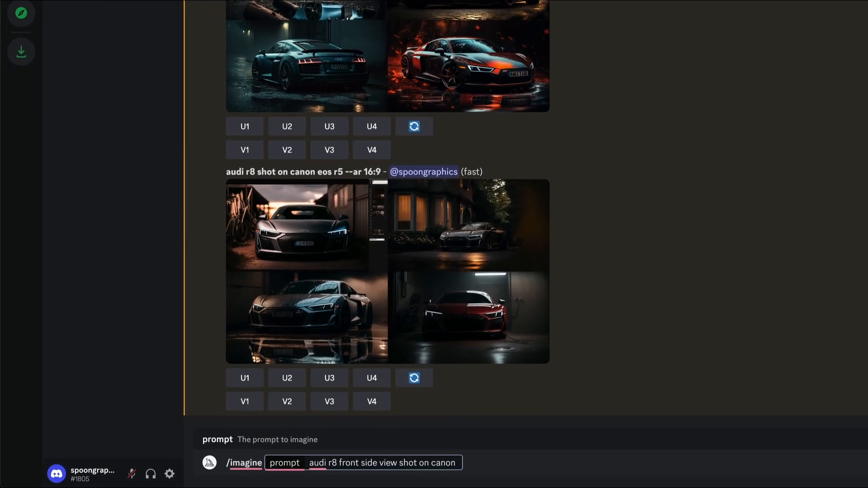
{"action": "type", "text": " eos r5 80mm lens driving on a New York street with motion blur --ar 16:9"}
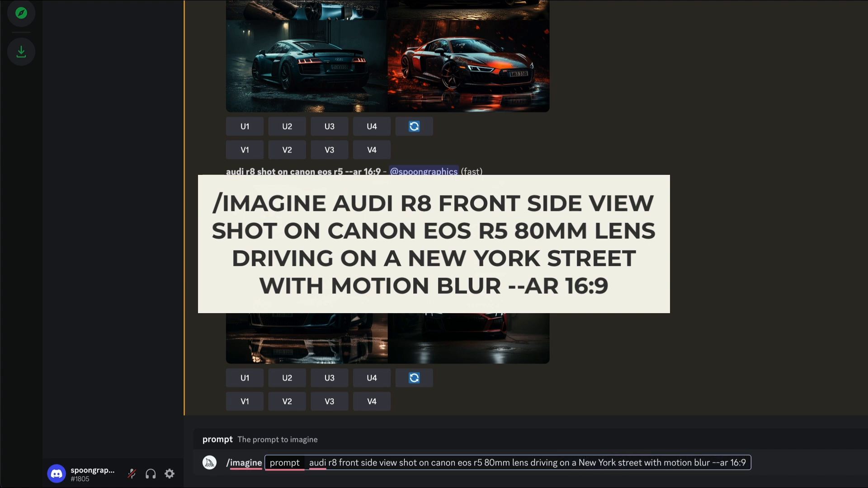
{"action": "key", "text": "Return"}
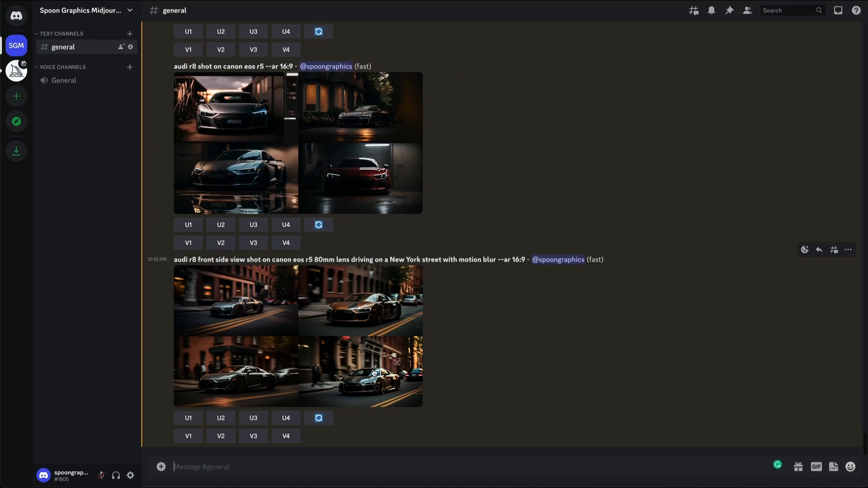
{"action": "left_click", "coordinate": [371, 360]}
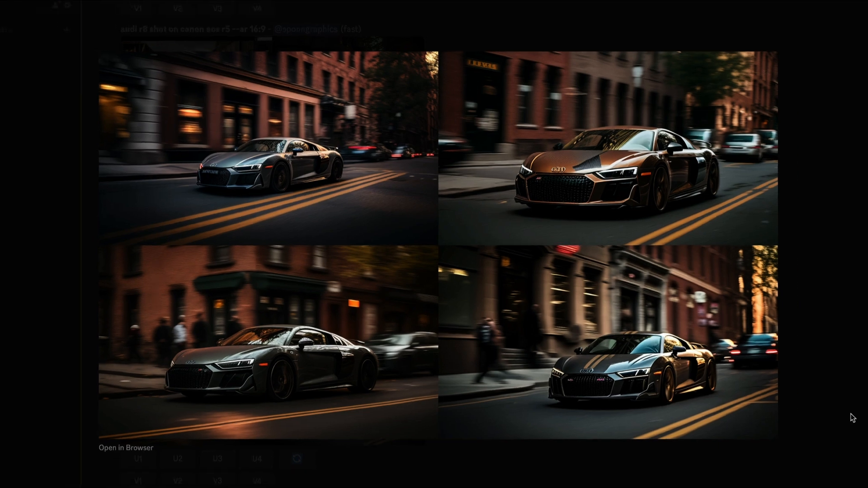
{"action": "left_click", "coordinate": [850, 417]}
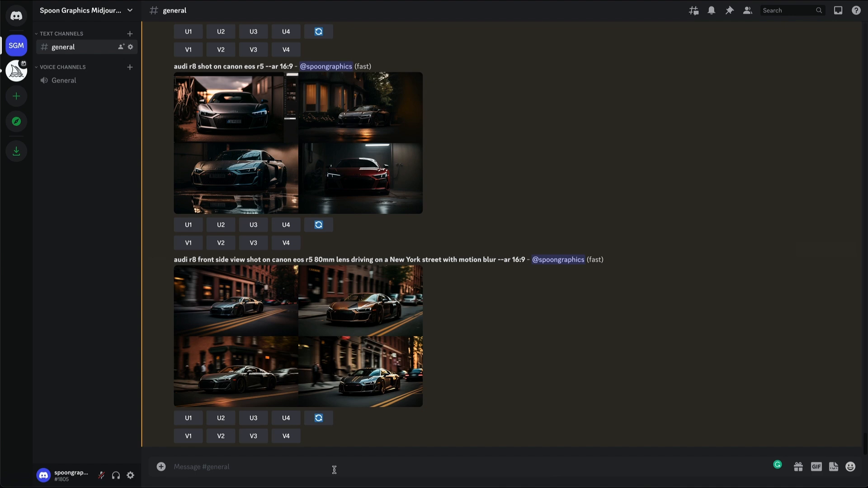
Bring up the Midjourney bot settings with /settings and switch the model to MJ Test Photo
{"action": "type", "text": "/settins"}
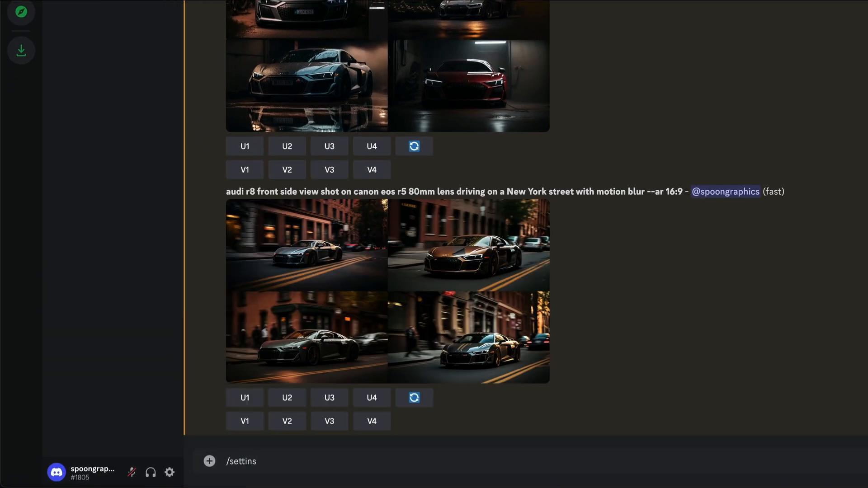
{"action": "key", "text": "Return"}
{"action": "key", "text": "Return"}
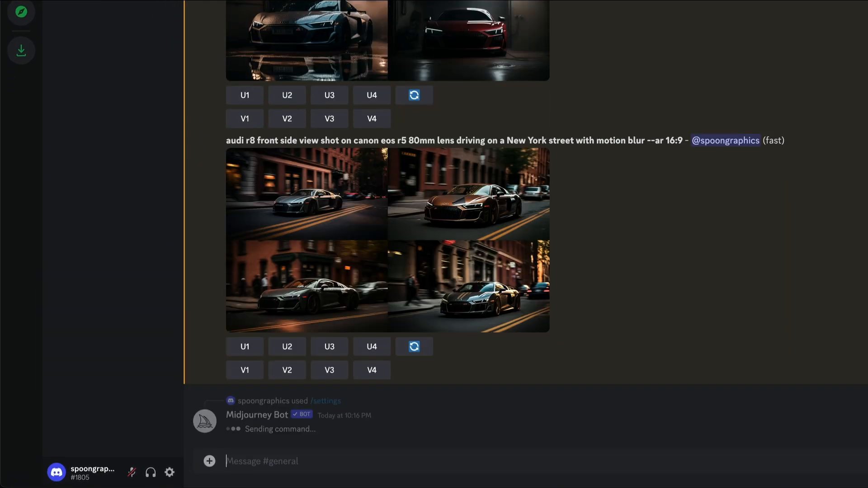
{"action": "left_click", "coordinate": [351, 338]}
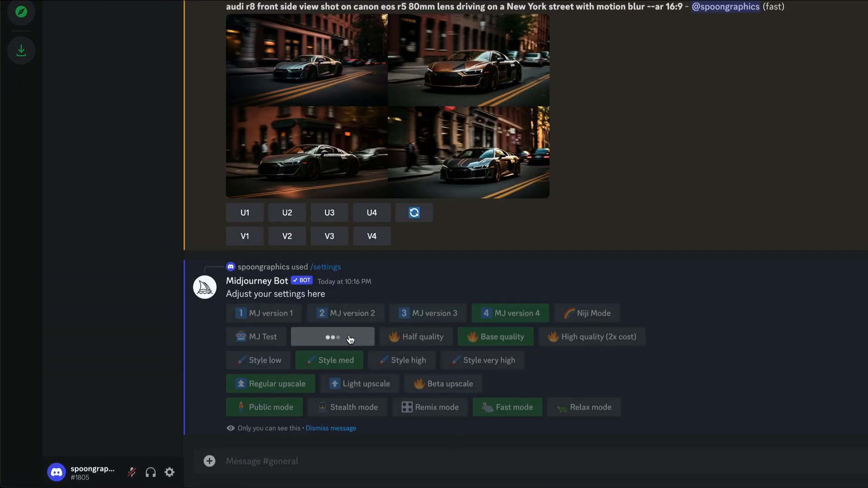
Generate "audi r8 front side view parked in front of a luxury mansion --ar 16:9" and preview the resulting image at full size
{"action": "left_click", "coordinate": [345, 460]}
{"action": "type", "text": "/imagine"}
{"action": "key", "text": "Tab"}
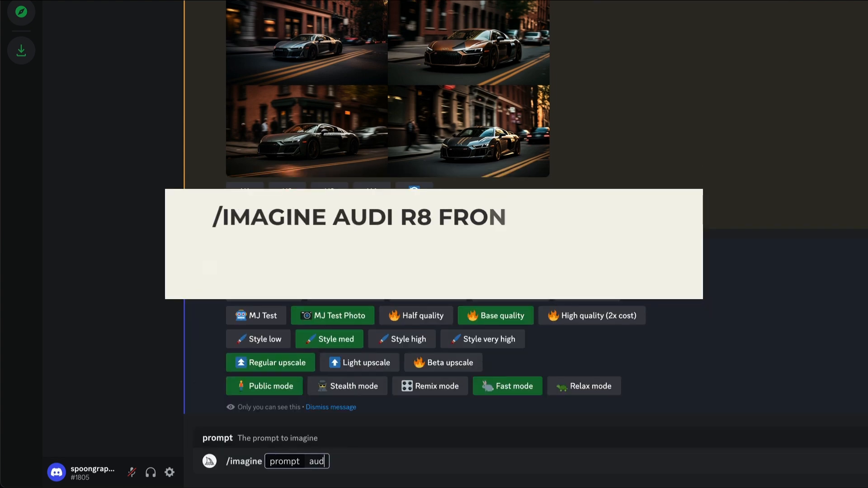
{"action": "type", "text": "audi r8 front side view parked in front of a luxury mansion --ar 16"}
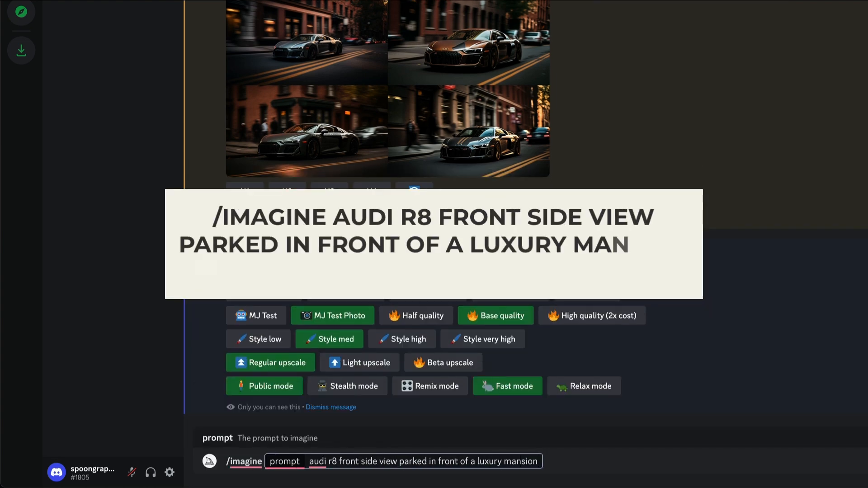
{"action": "key", "text": "Return"}
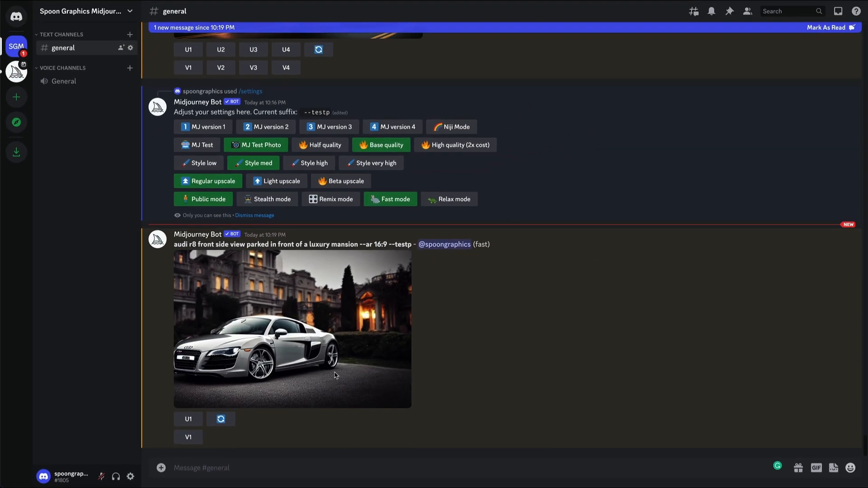
{"action": "left_click", "coordinate": [357, 366]}
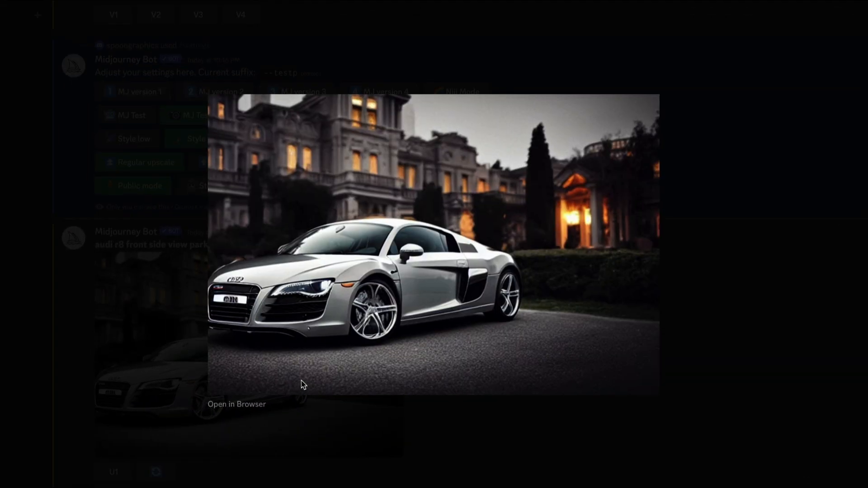
{"action": "left_click", "coordinate": [736, 388]}
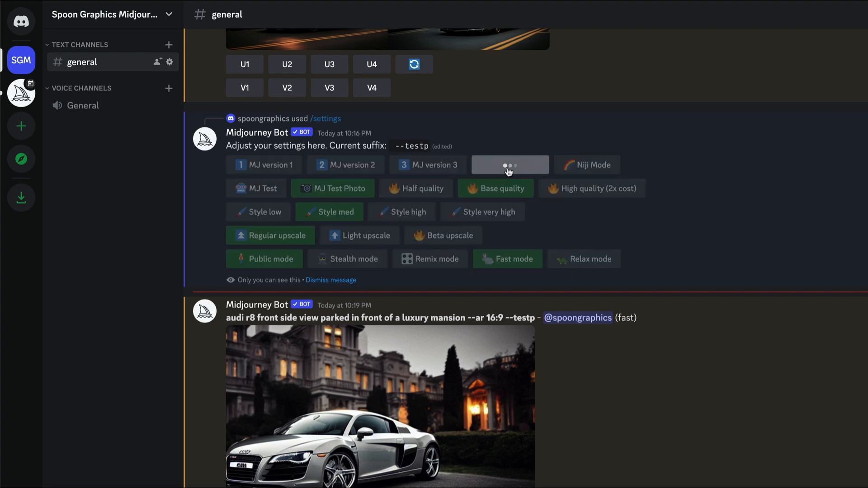
Set the Midjourney options to MJ version 4, High quality (2x cost) and Style low
{"action": "left_click", "coordinate": [573, 191]}
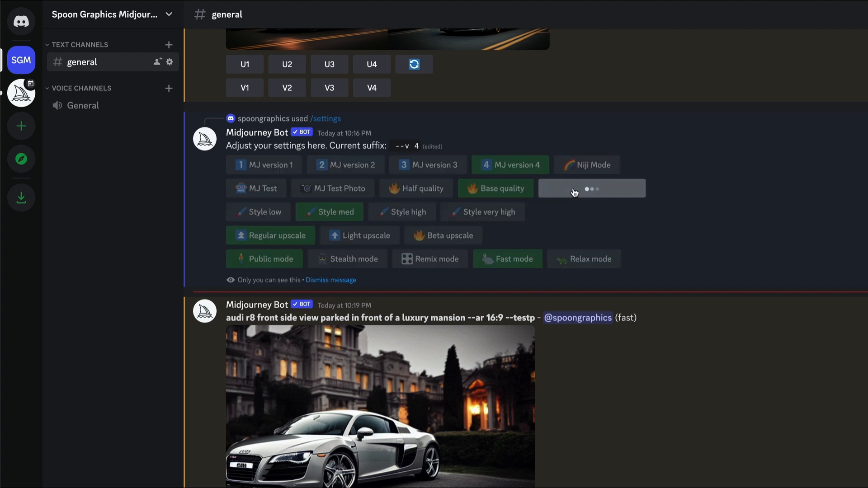
{"action": "left_click", "coordinate": [272, 214]}
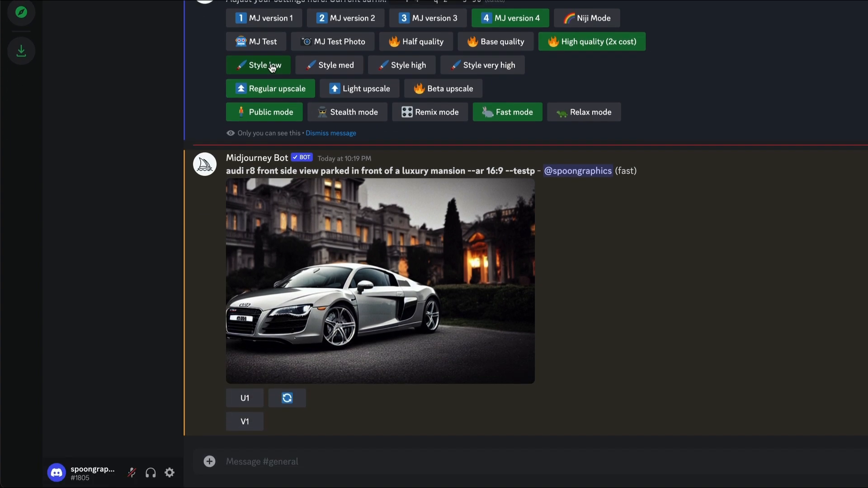
Generate and preview "Porsche 911 GT3 RS night shot with neon lights and reflections, 50mm canon eos 5D Mark IV --ar 16:9 --v 4 --q 2 --s 50"
{"action": "left_click", "coordinate": [366, 461]}
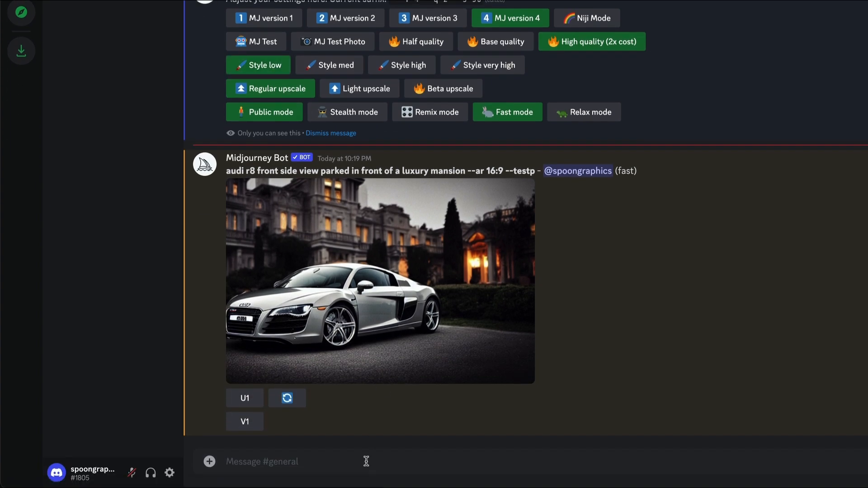
{"action": "type", "text": "/ima"}
{"action": "key", "text": "Tab"}
{"action": "type", "text": "Porsche 911 GT3 RS night shot"}
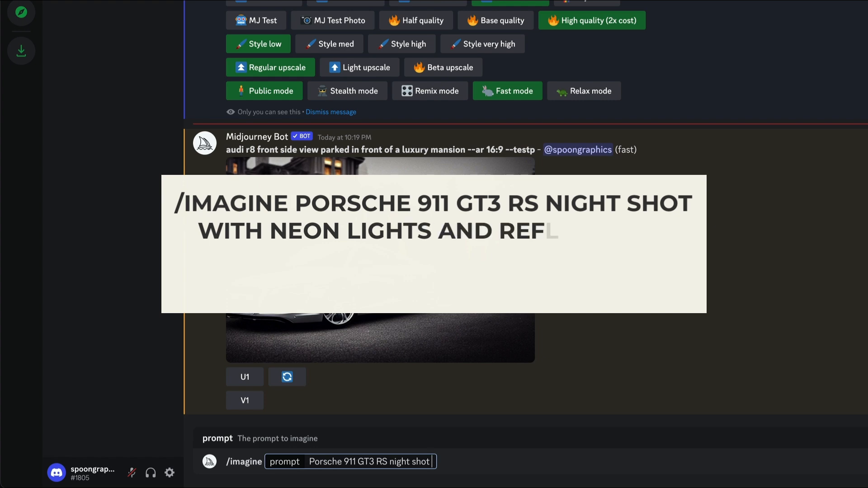
{"action": "type", "text": " with neon lights and reflections"}
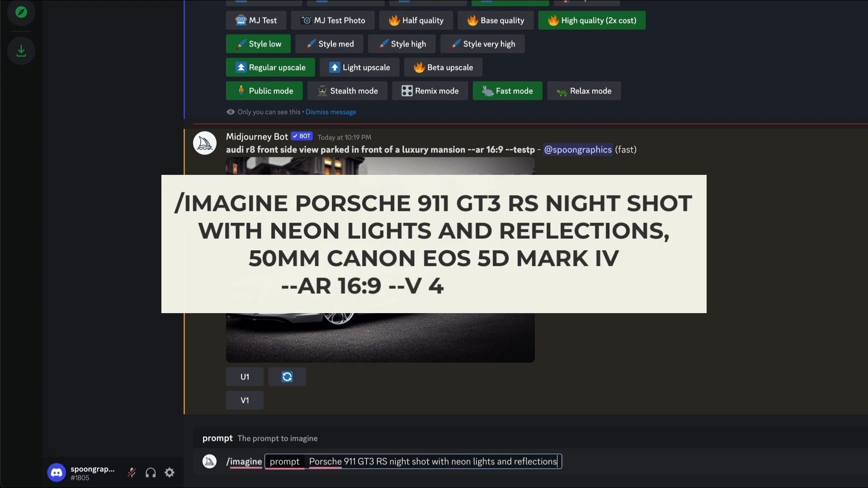
{"action": "type", "text": ", 50mm canon eos 5D"}
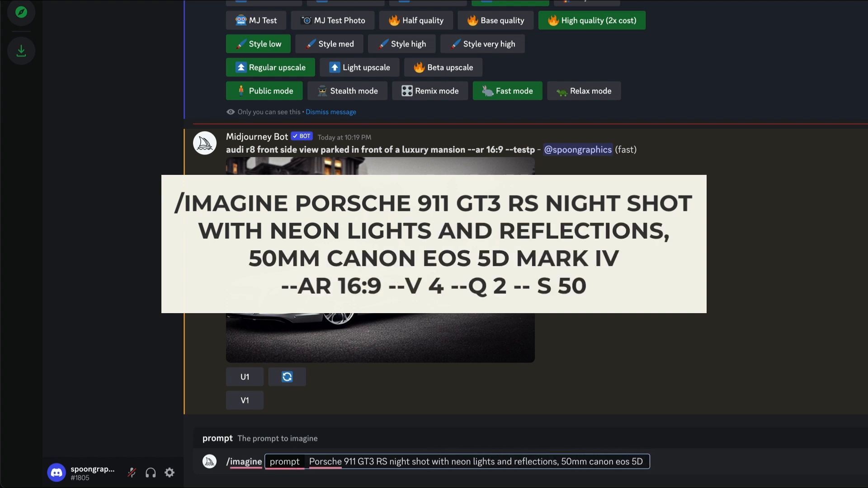
{"action": "type", "text": " Mark IV --ar 16:9 --v 4 --q 2 --s 50"}
{"action": "key", "text": "Return"}
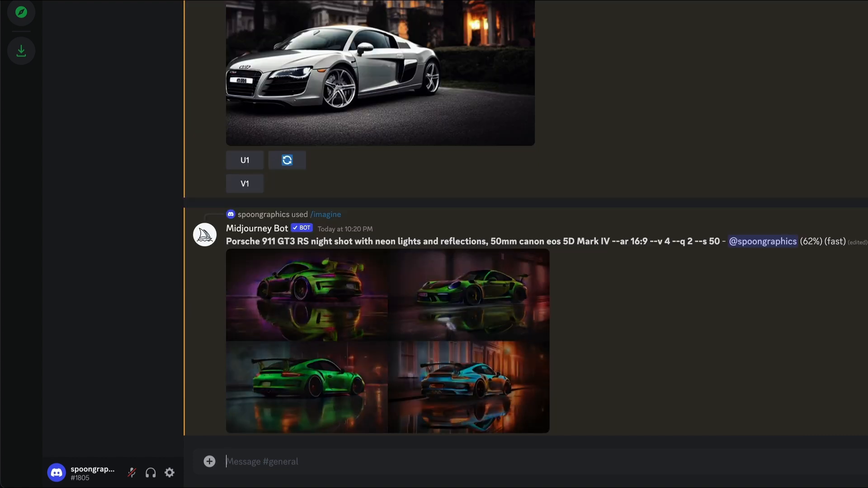
{"action": "left_click", "coordinate": [425, 369]}
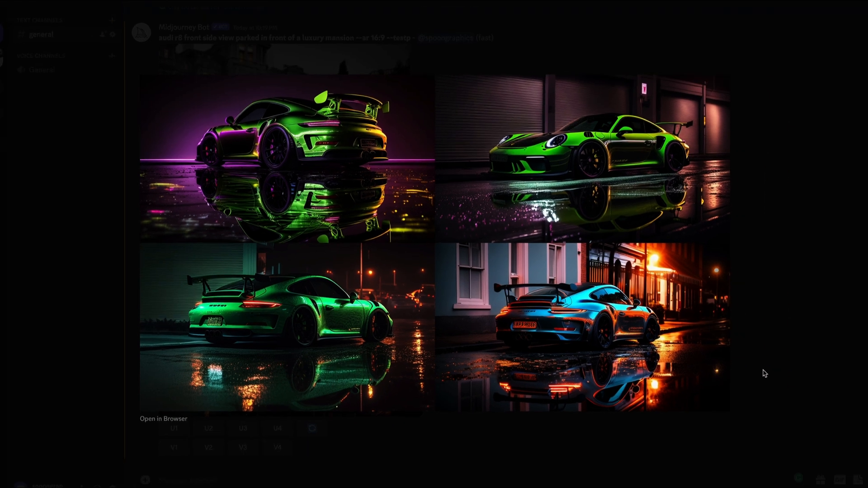
{"action": "left_click", "coordinate": [771, 365]}
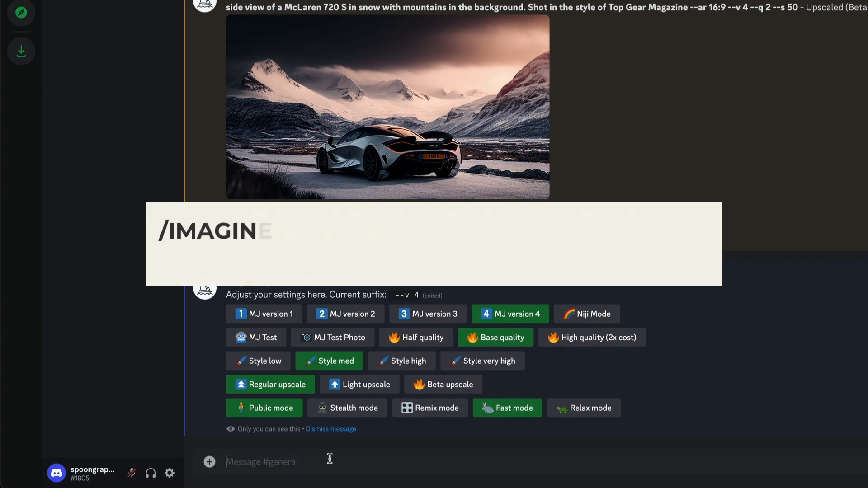
Generate images from "Vintage Mercedes concept car, art deco le-mans style --ar 16:9" and preview the grid at full size
{"action": "type", "text": "/imagi"}
{"action": "key", "text": "Tab"}
{"action": "type", "text": "Vintage Mercedes concept car, art deco le-mans style --ar 16:9"}
{"action": "key", "text": "Return"}
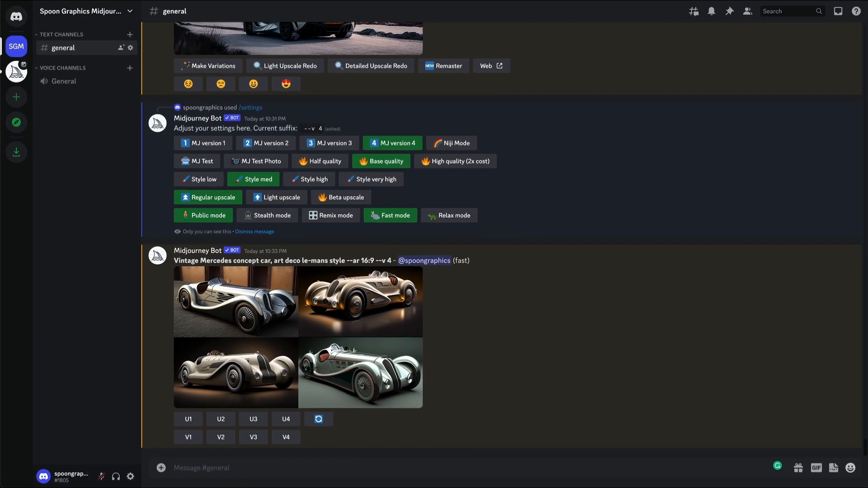
{"action": "left_click", "coordinate": [324, 347]}
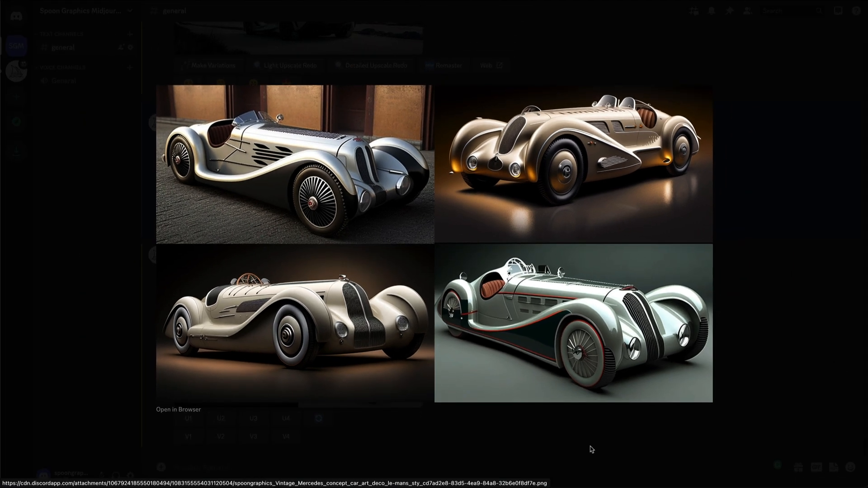
{"action": "left_click", "coordinate": [591, 450]}
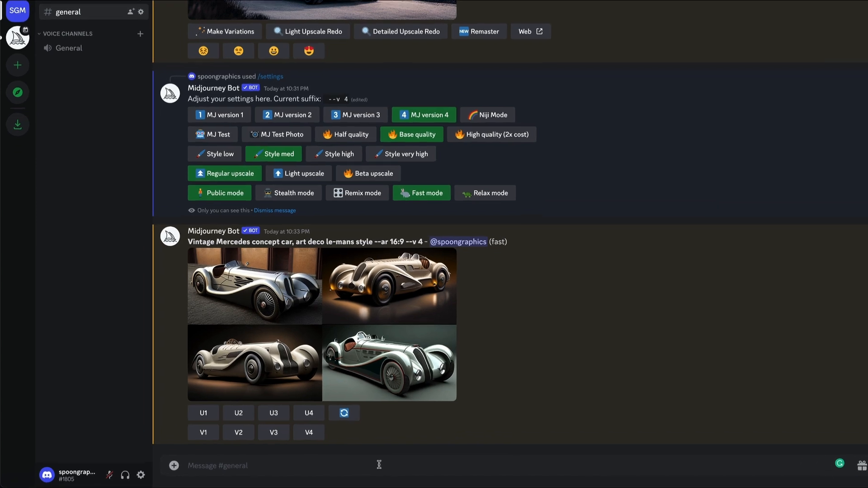
Generate images from "Ferrari F40 concept car, futuristic --ar 16:9" and preview the resulting grid at full size
{"action": "type", "text": "/imagine Ferrari F40 concept car, futuristic --ar 16:9"}
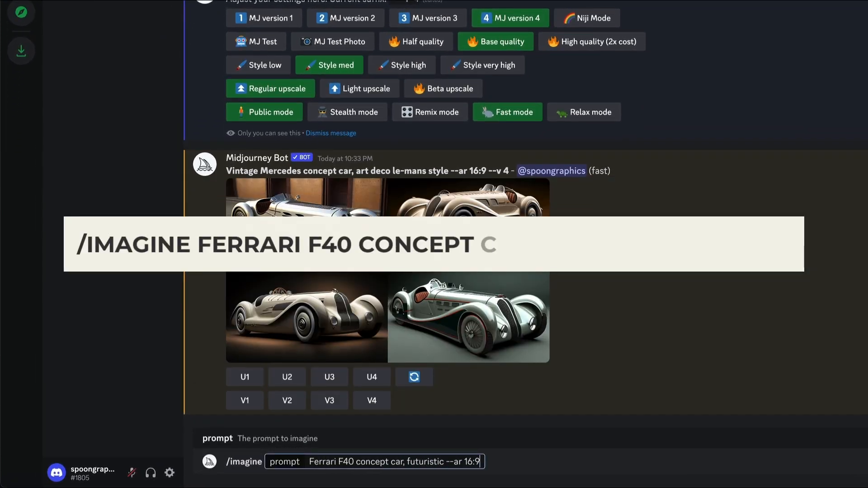
{"action": "key", "text": "Return"}
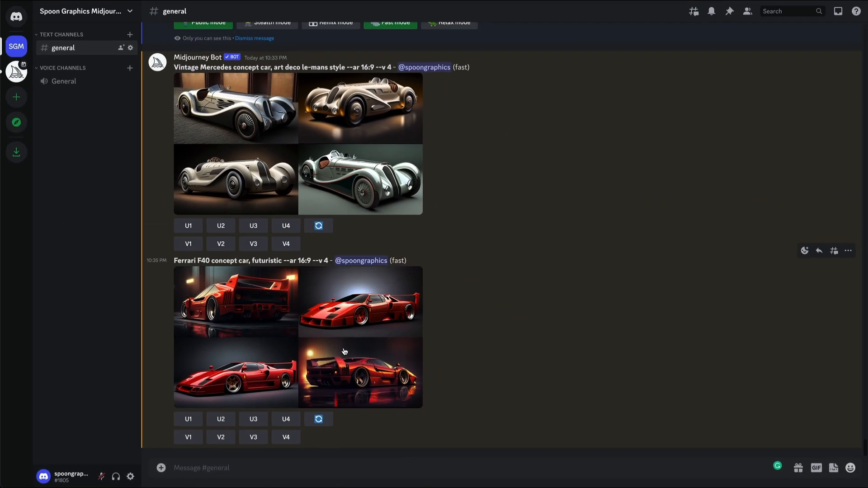
{"action": "left_click", "coordinate": [345, 352]}
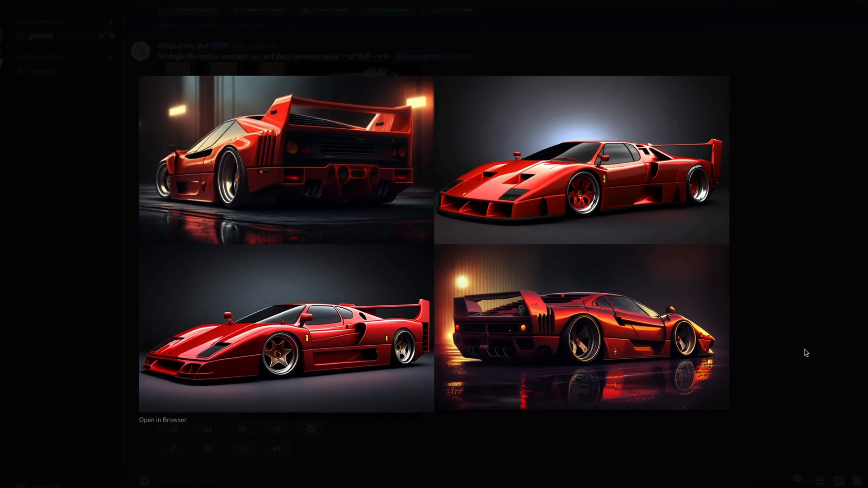
{"action": "left_click", "coordinate": [780, 316]}
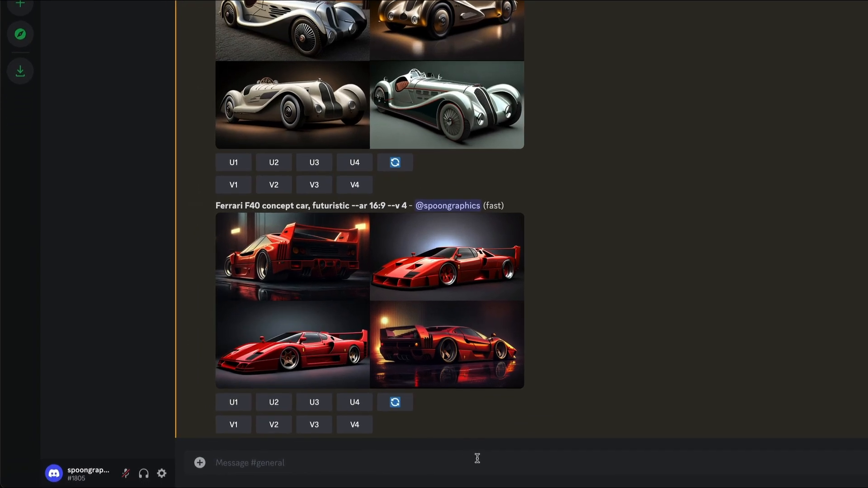
Generate images from "Rolls Royce retro racing car concept --ar 16:9" and preview the resulting grid at full size
{"action": "type", "text": "/imagine Rolls Royce retro racing car concept"}
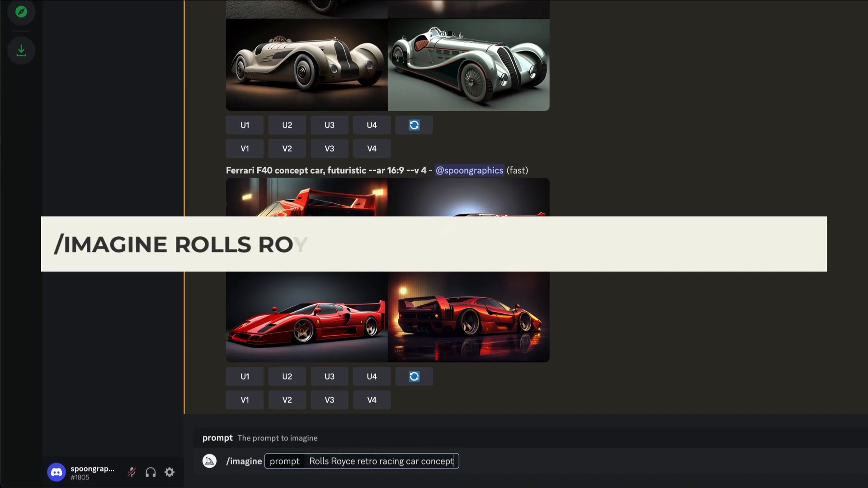
{"action": "type", "text": " --ar 16:9"}
{"action": "key", "text": "Return"}
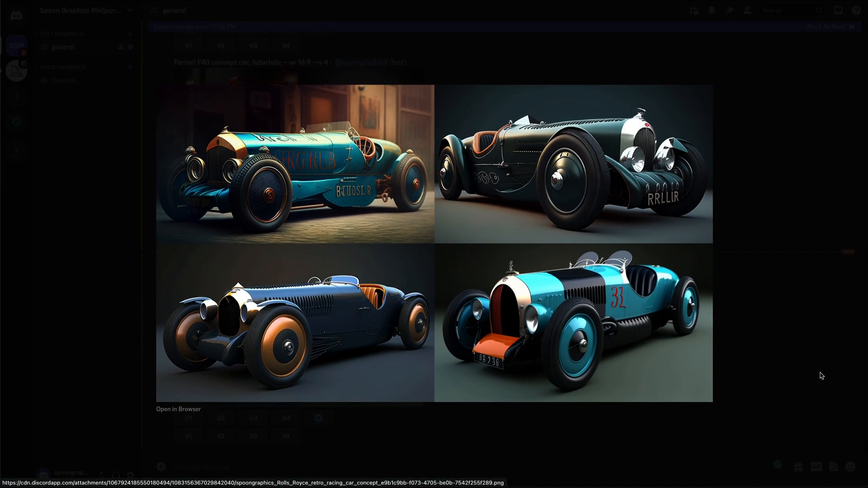
{"action": "left_click", "coordinate": [822, 375]}
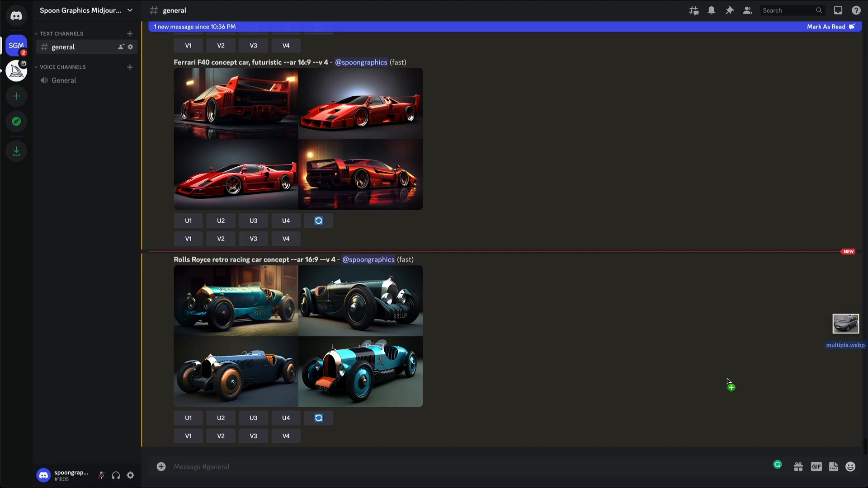
Upload multipla.webp and the Peugeot race car photo to the general channel in one message
{"action": "left_click_drag", "start_coordinate": [514, 487], "coordinate": [513, 461]}
{"action": "left_click_drag", "start_coordinate": [587, 487], "coordinate": [556, 459]}
{"action": "key", "text": "Return"}
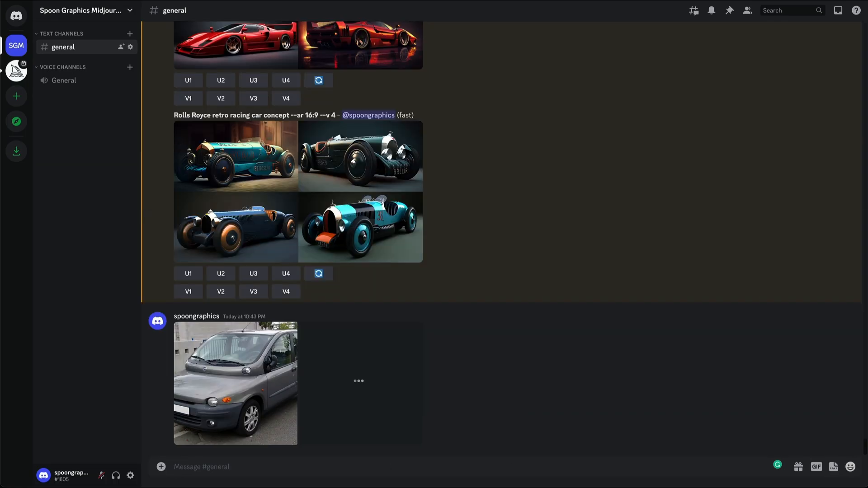
Copy the uploaded Multipla photo's image address and start an /imagine prompt with that URL
{"action": "left_click", "coordinate": [286, 332]}
{"action": "right_click", "coordinate": [425, 262]}
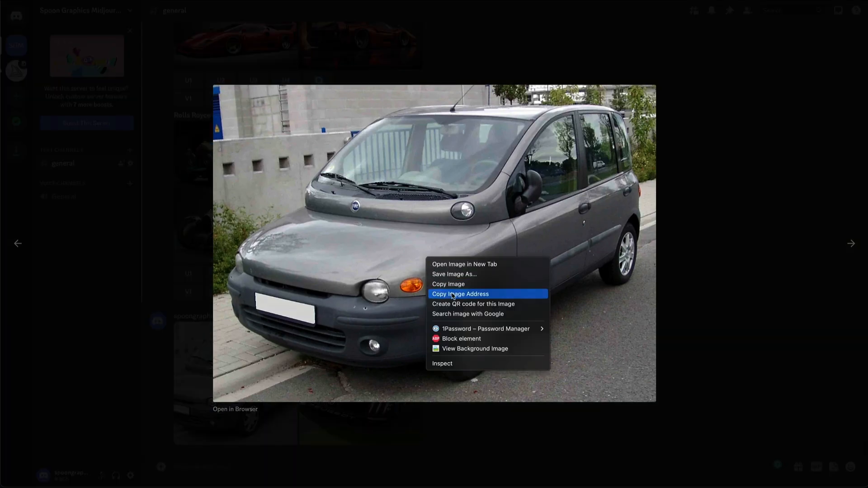
{"action": "left_click", "coordinate": [453, 294]}
{"action": "left_click", "coordinate": [677, 91]}
{"action": "type", "text": "/im"}
{"action": "key", "text": "Tab"}
{"action": "key", "text": "ctrl+v"}
Add the Peugeot photo's image address after the Multipla URL in the prompt, generate the combined images and preview the grid
{"action": "left_click", "coordinate": [362, 357]}
{"action": "right_click", "coordinate": [467, 243]}
{"action": "left_click", "coordinate": [503, 276]}
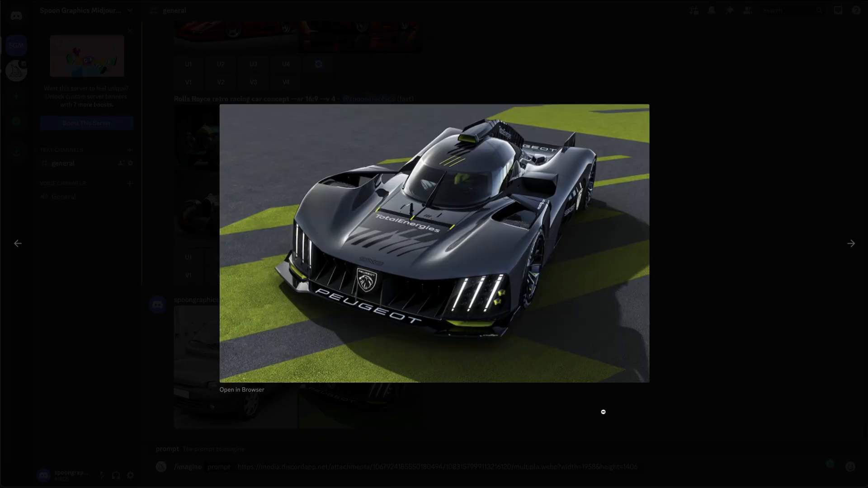
{"action": "left_click", "coordinate": [622, 468]}
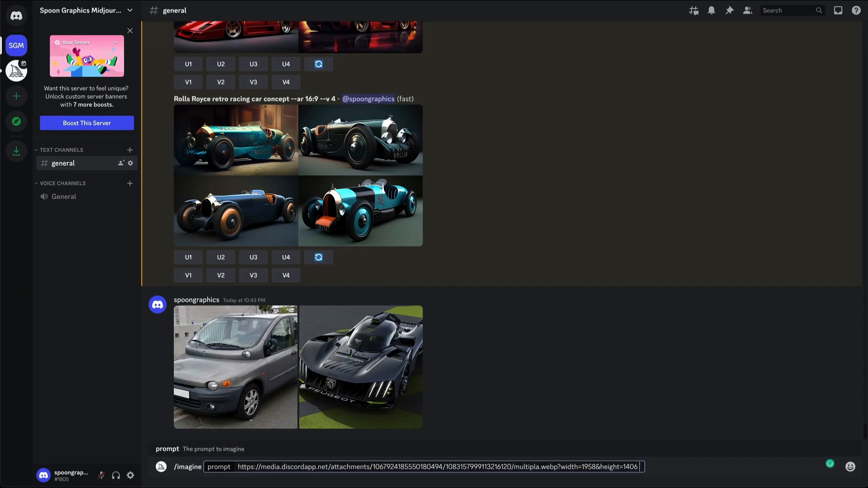
{"action": "key", "text": "ctrl+v"}
{"action": "key", "text": "Return"}
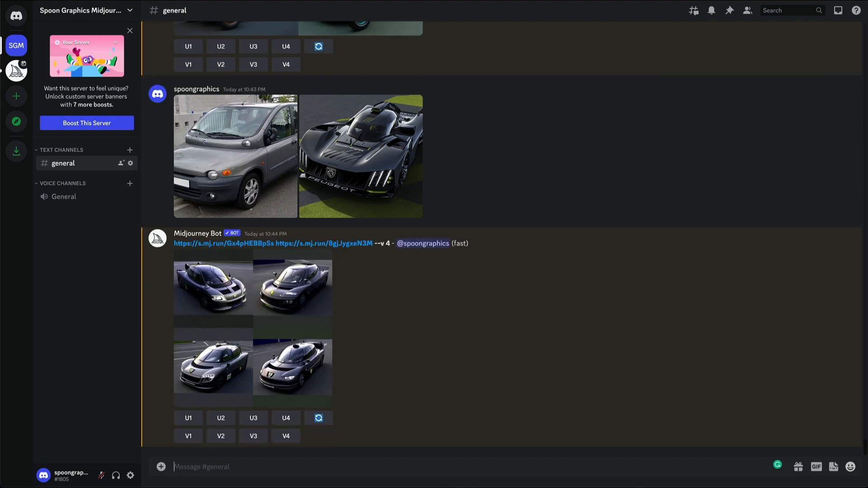
{"action": "left_click", "coordinate": [276, 322]}
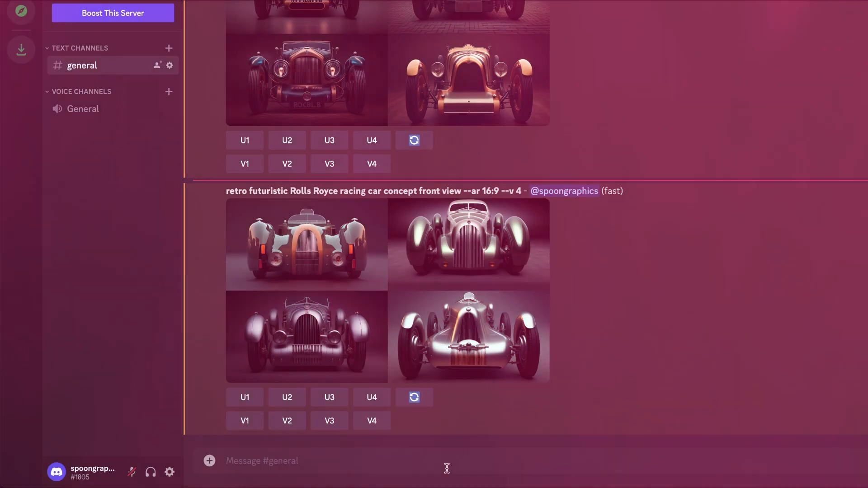
Run /blend with mini.jpg as image1 and humvee.jpg as image2
{"action": "type", "text": "/blend"}
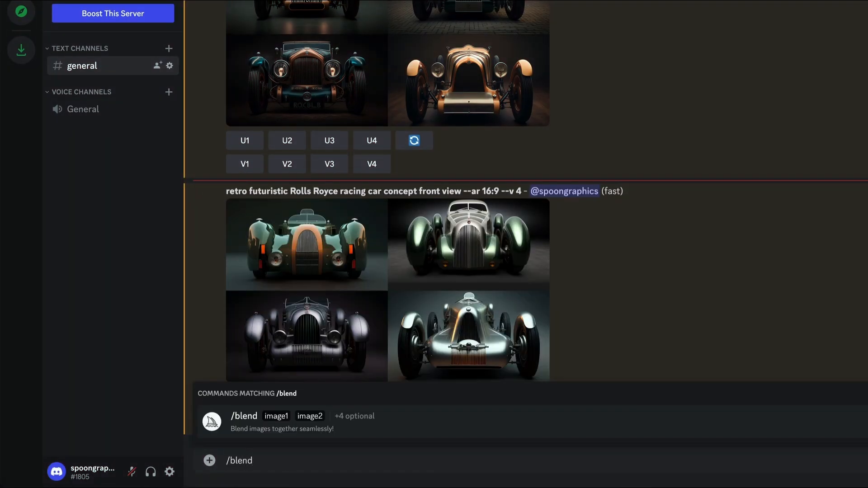
{"action": "key", "text": "Return"}
{"action": "left_click_drag", "start_coordinate": [867, 290], "coordinate": [279, 369]}
{"action": "left_click_drag", "start_coordinate": [867, 348], "coordinate": [404, 373]}
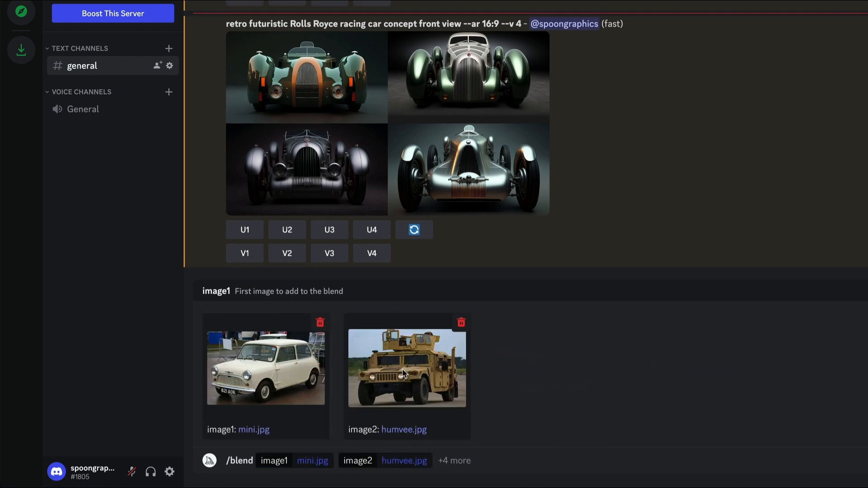
{"action": "key", "text": "Return"}
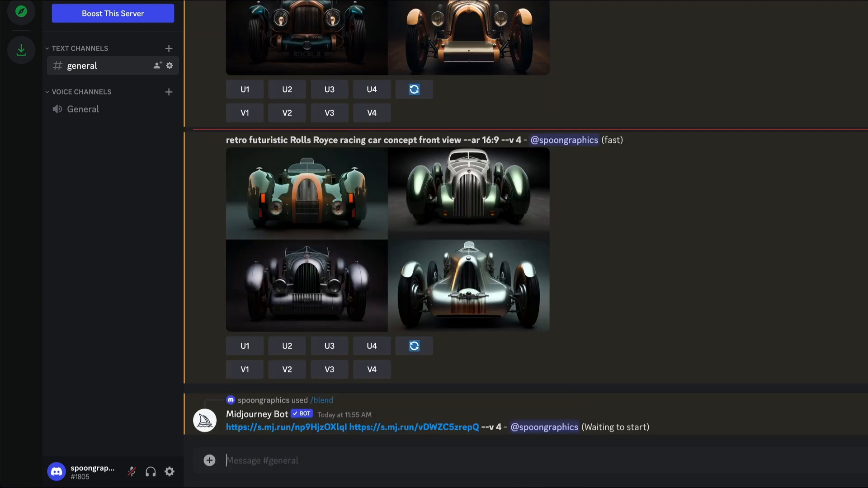